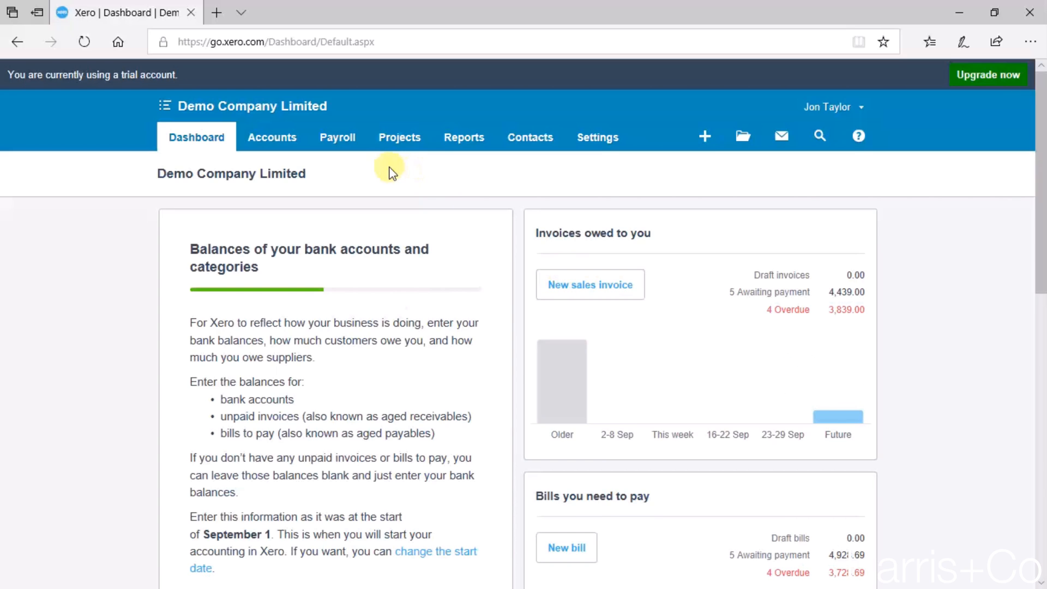
# Step: Open the bank rules from the bank accounts area and start a new Spend Money Rule
pyautogui.click(280, 138)
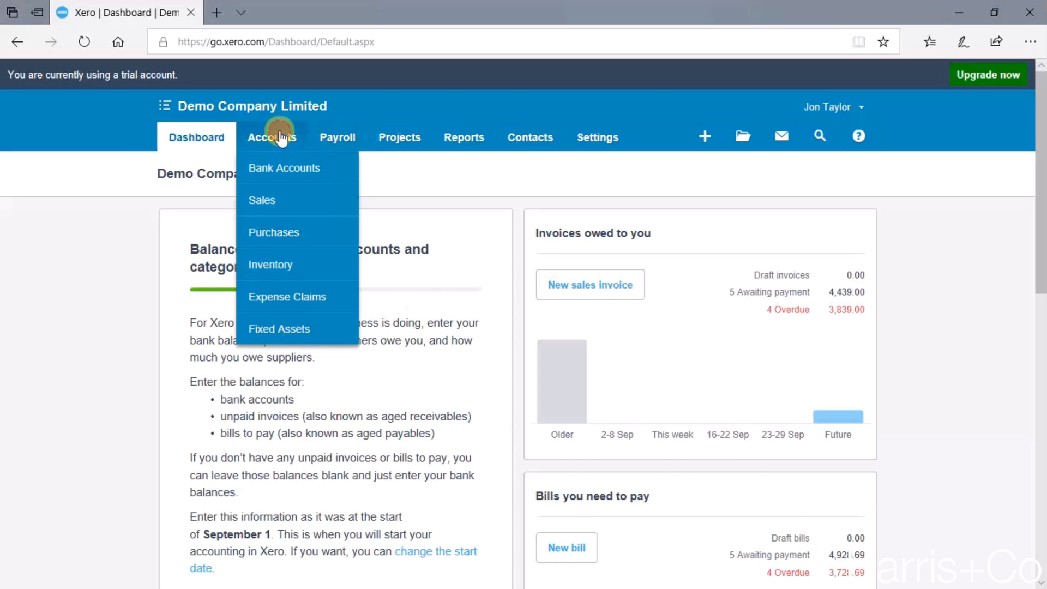
pyautogui.click(281, 170)
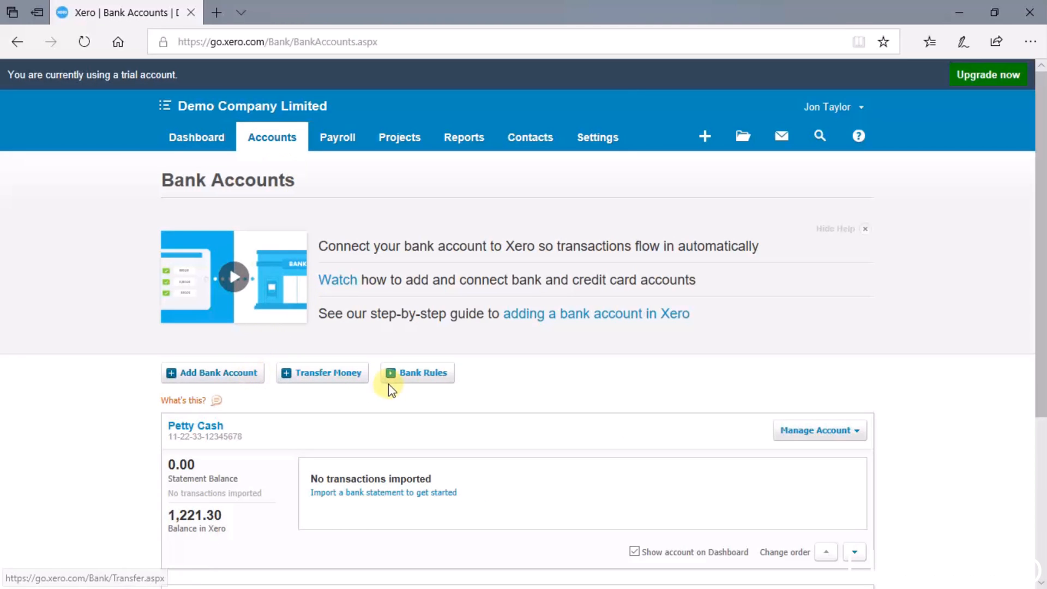
pyautogui.click(406, 380)
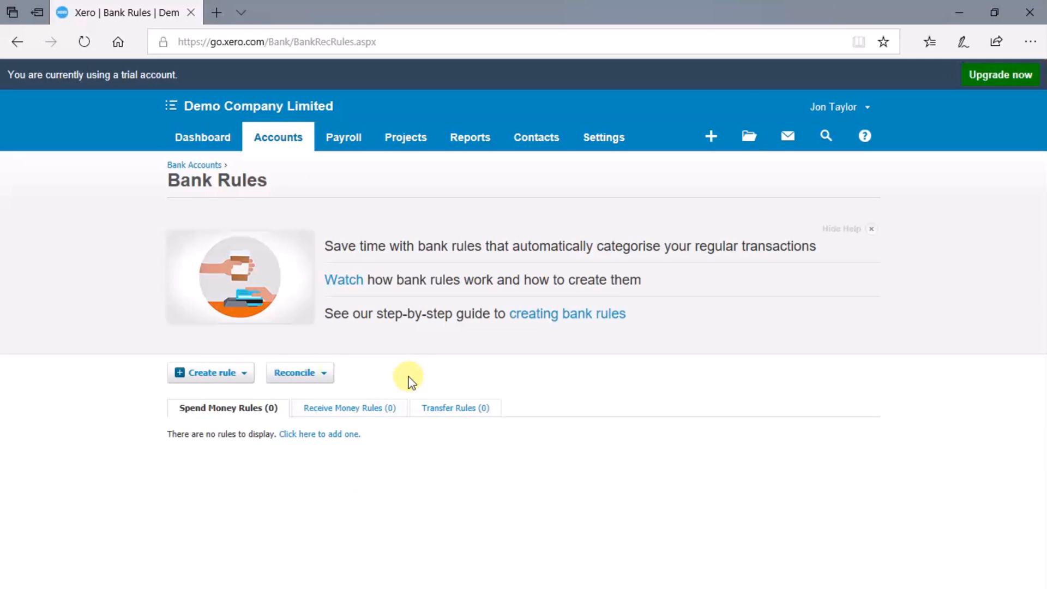
pyautogui.click(244, 375)
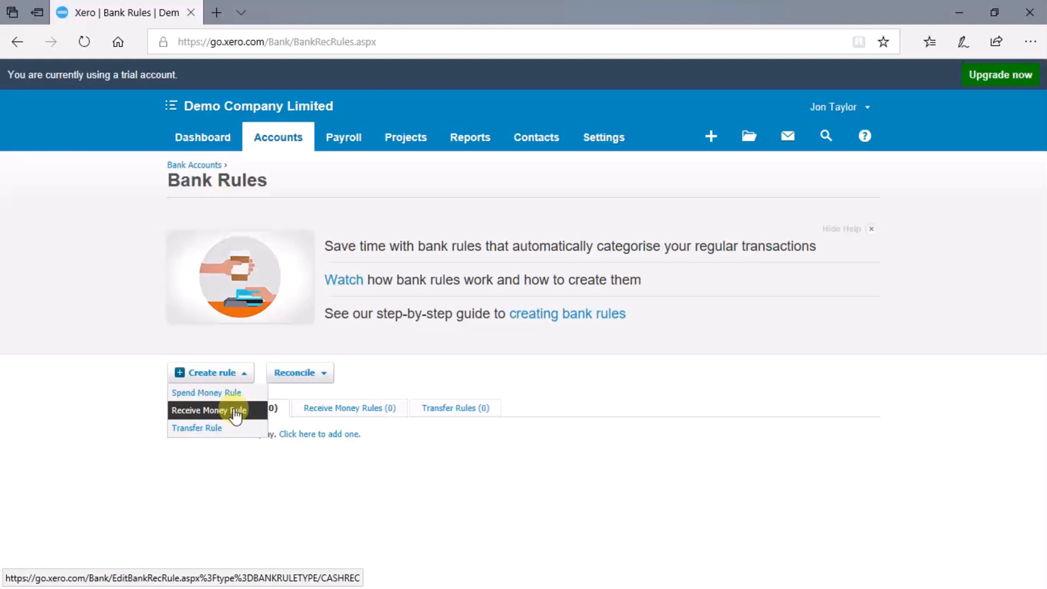
pyautogui.click(206, 393)
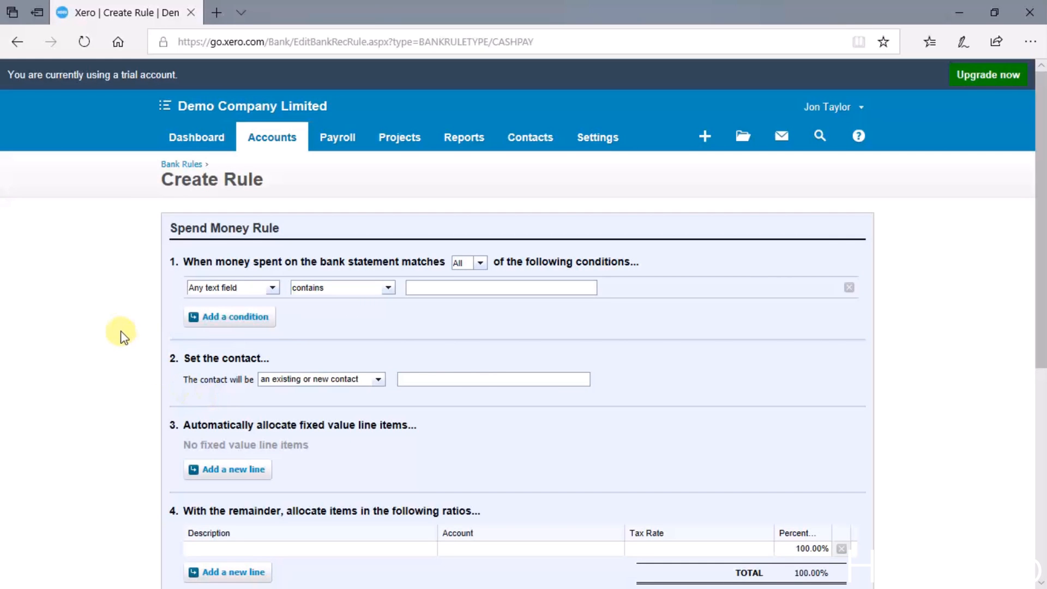
# Step: Define the rule's condition, matching All, so that any text field contains "Vodafone"
pyautogui.scroll(-6, 120, 332)
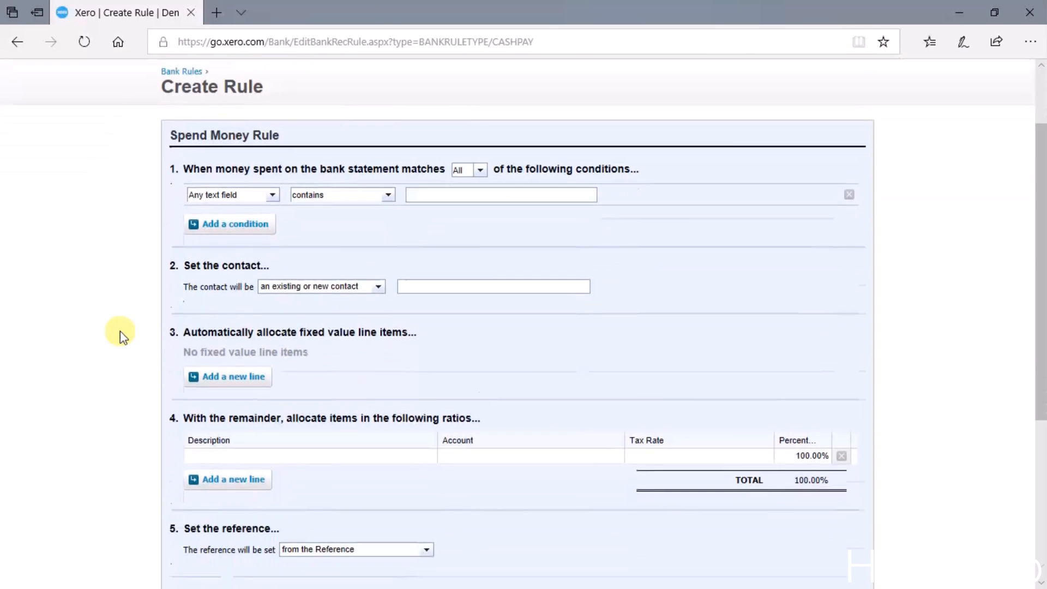
pyautogui.scroll(10, 120, 331)
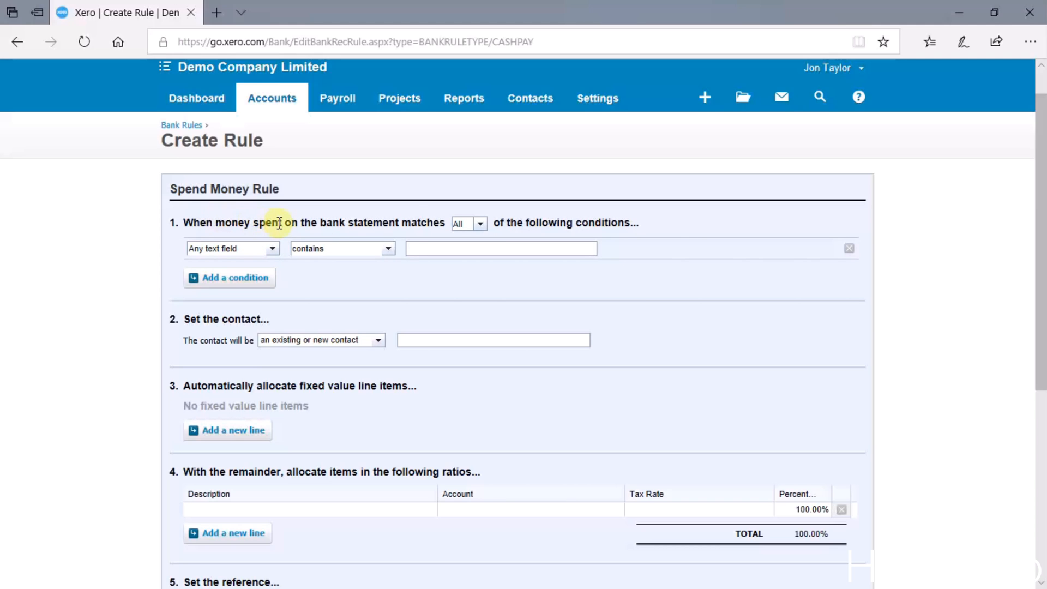
pyautogui.click(480, 226)
pyautogui.click(481, 225)
pyautogui.click(273, 249)
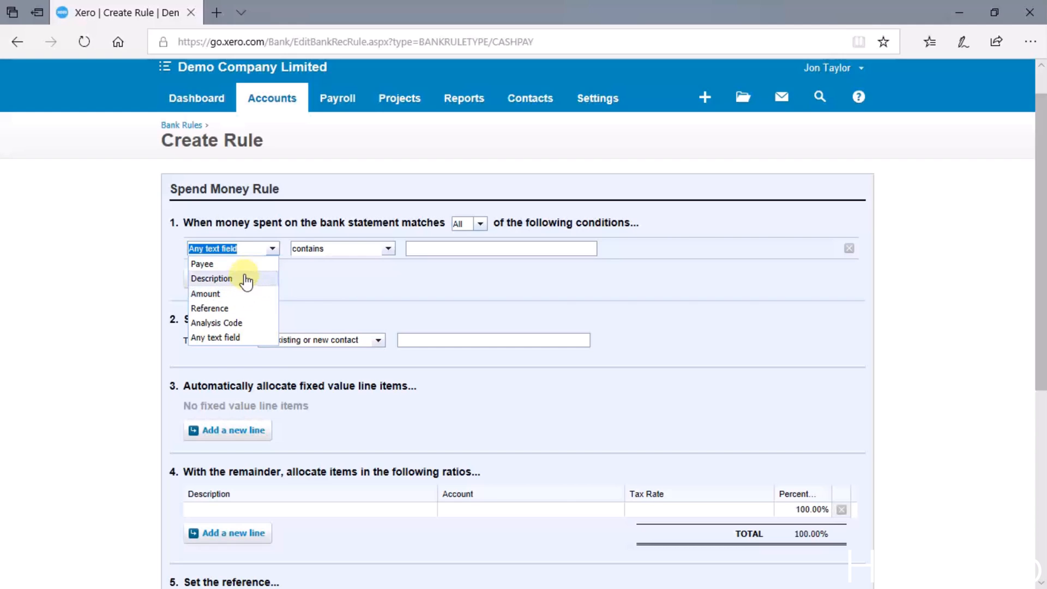
pyautogui.click(275, 250)
pyautogui.click(388, 249)
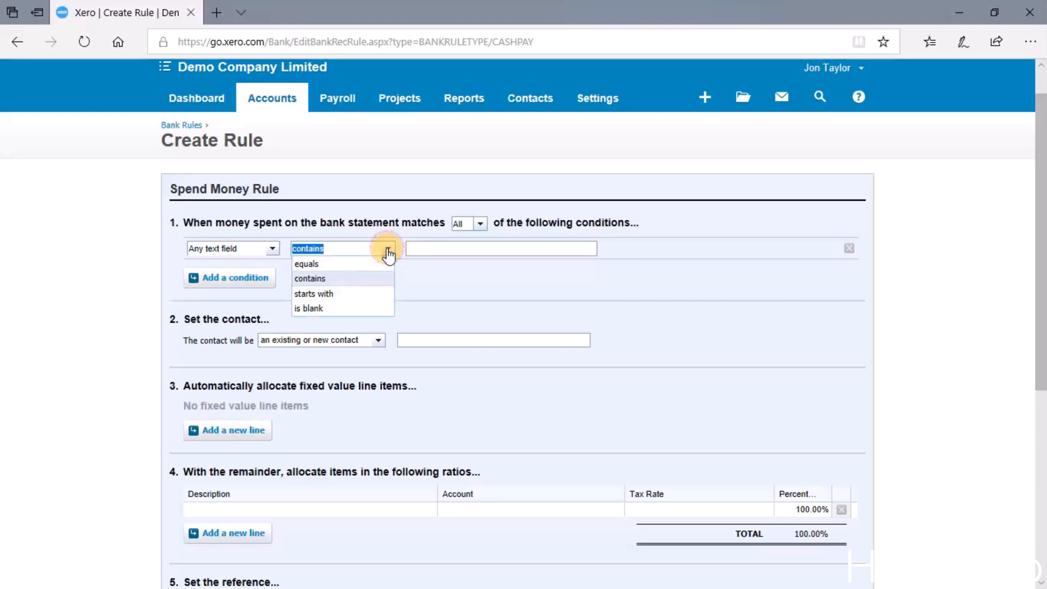
pyautogui.click(348, 279)
pyautogui.click(466, 248)
pyautogui.write('Vodafone')
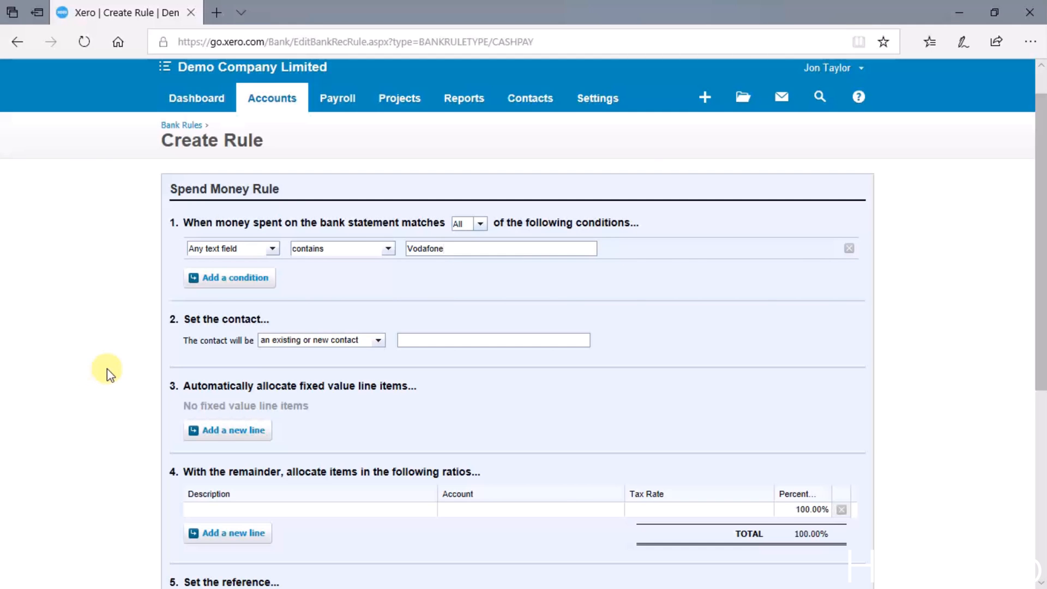
# Step: Set the rule's contact to an existing or new contact and choose Vodafone
pyautogui.scroll(-1, 107, 368)
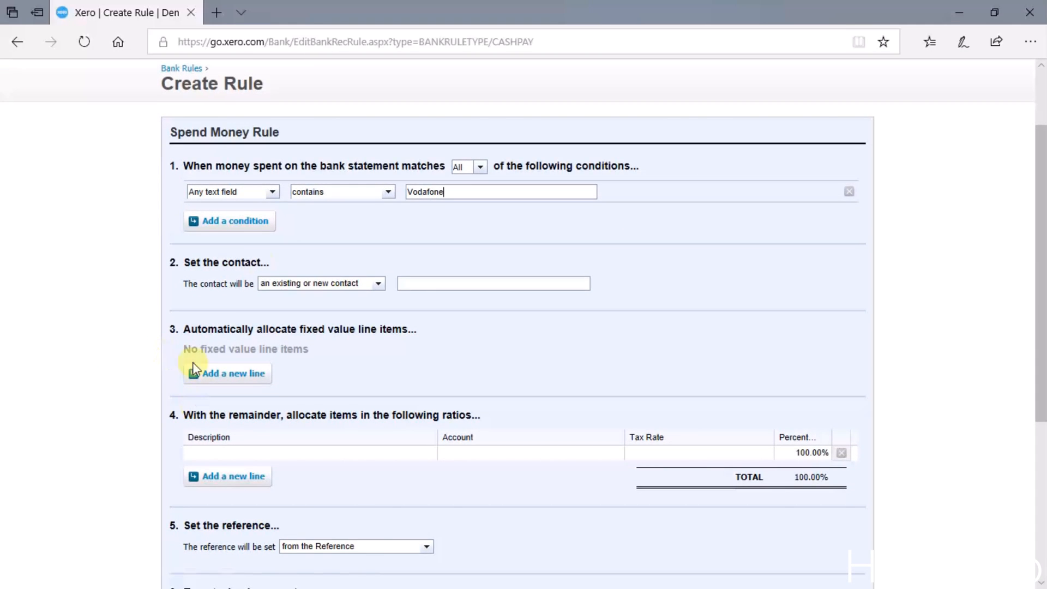
pyautogui.click(377, 283)
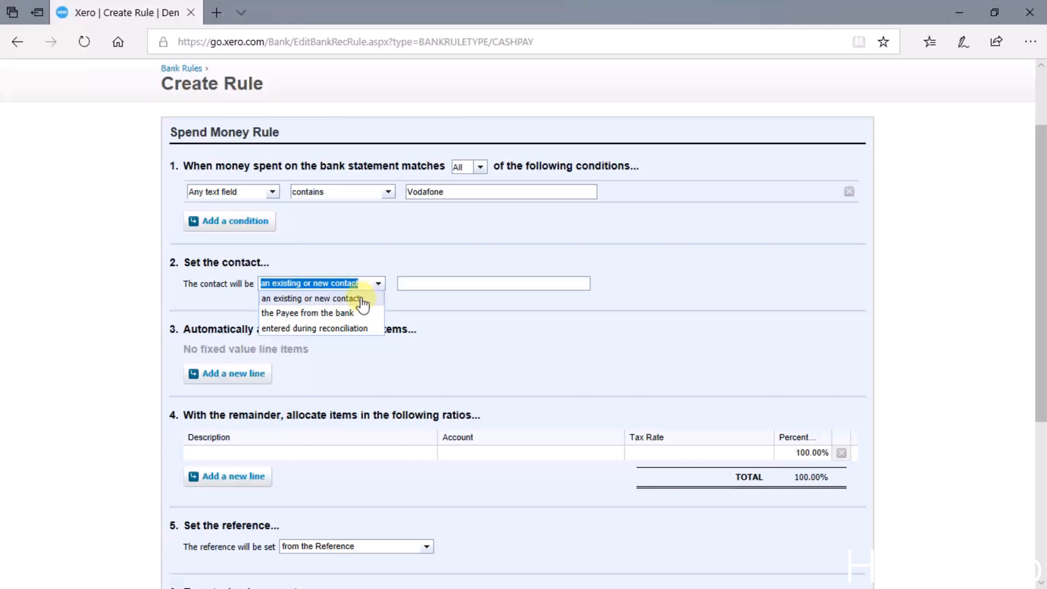
pyautogui.click(362, 300)
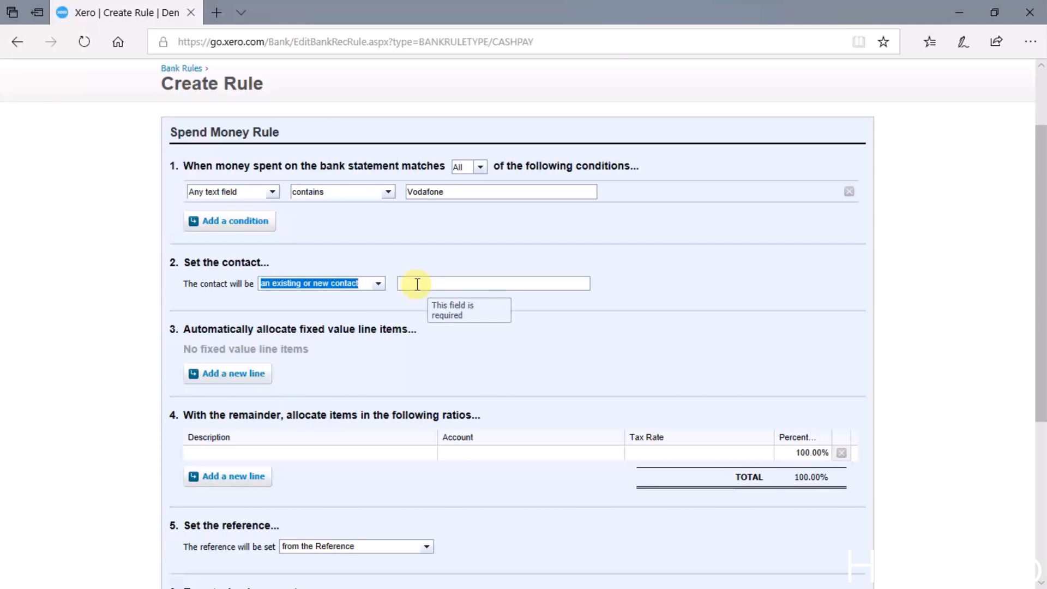
pyautogui.click(417, 283)
pyautogui.write('Vodafone')
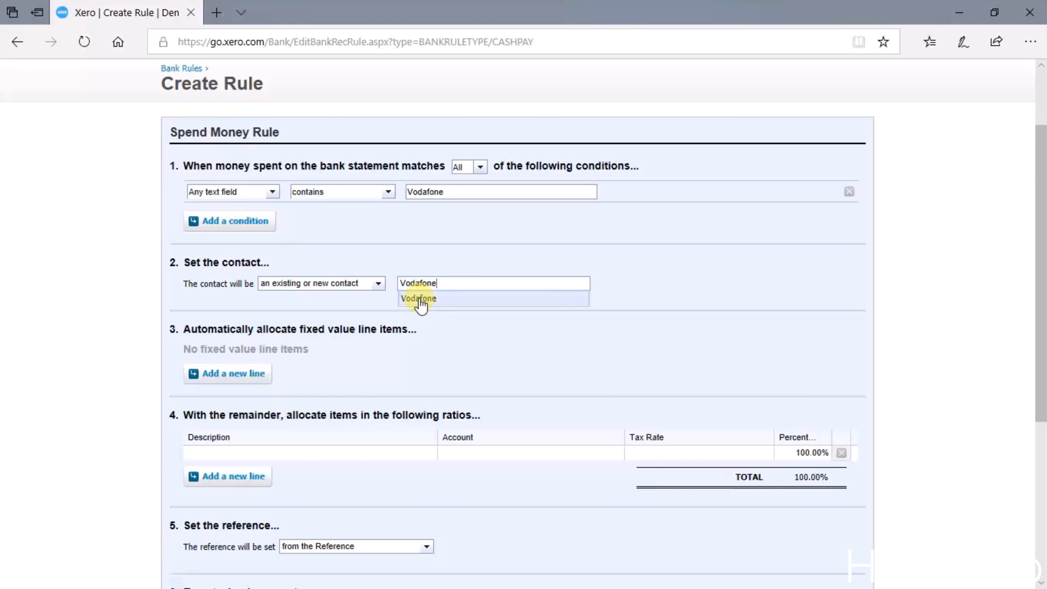
pyautogui.click(419, 300)
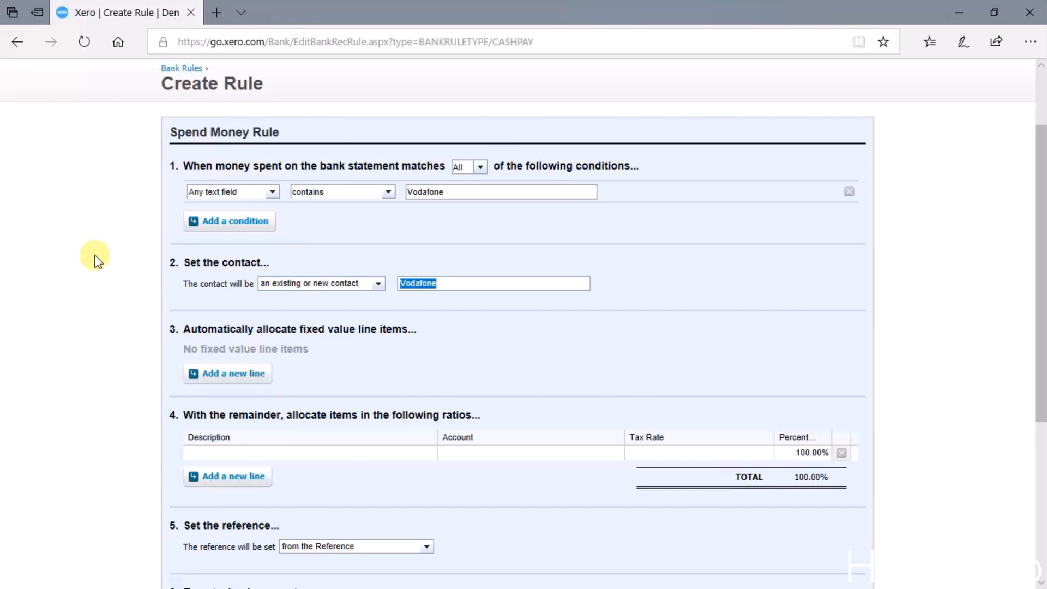
# Step: Fill the remainder allocation line with the description "Vodafone mobile" and the account 489 - Telephone & Internet
pyautogui.scroll(-3, 97, 260)
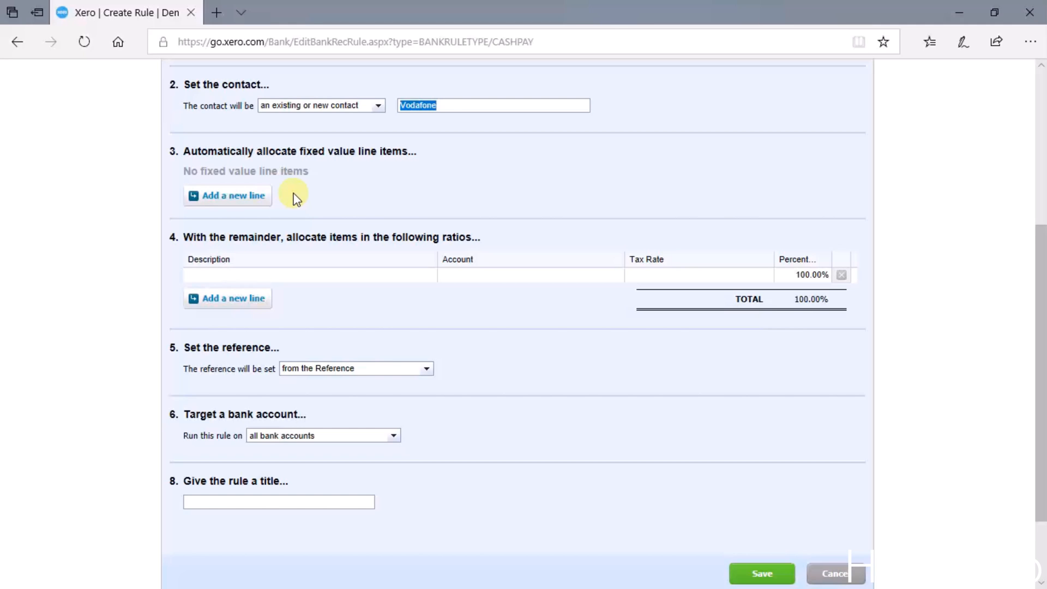
pyautogui.click(237, 274)
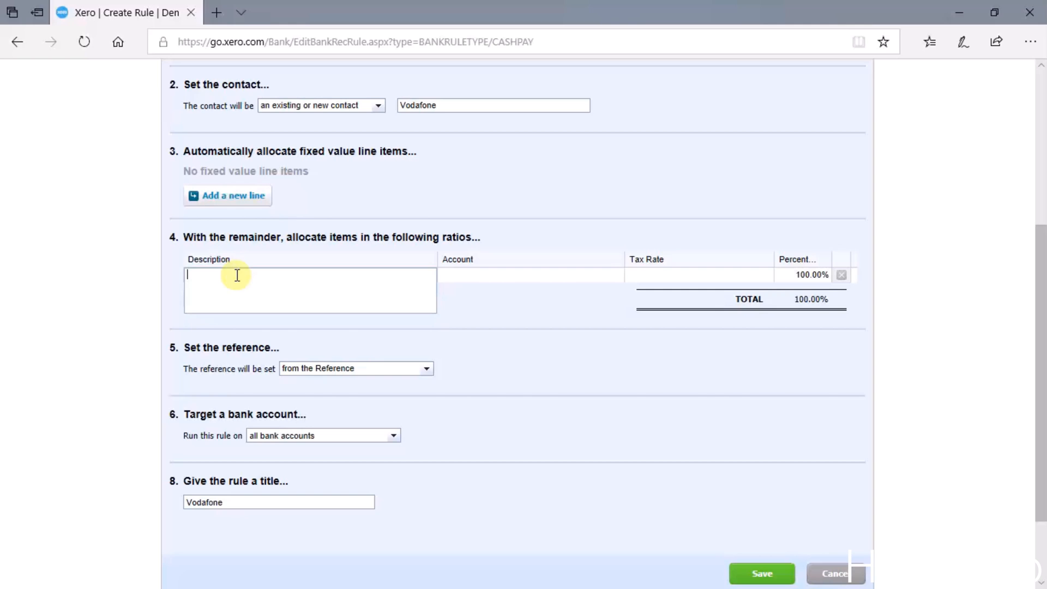
pyautogui.write('Vodafone mobile')
pyautogui.press('Tab')
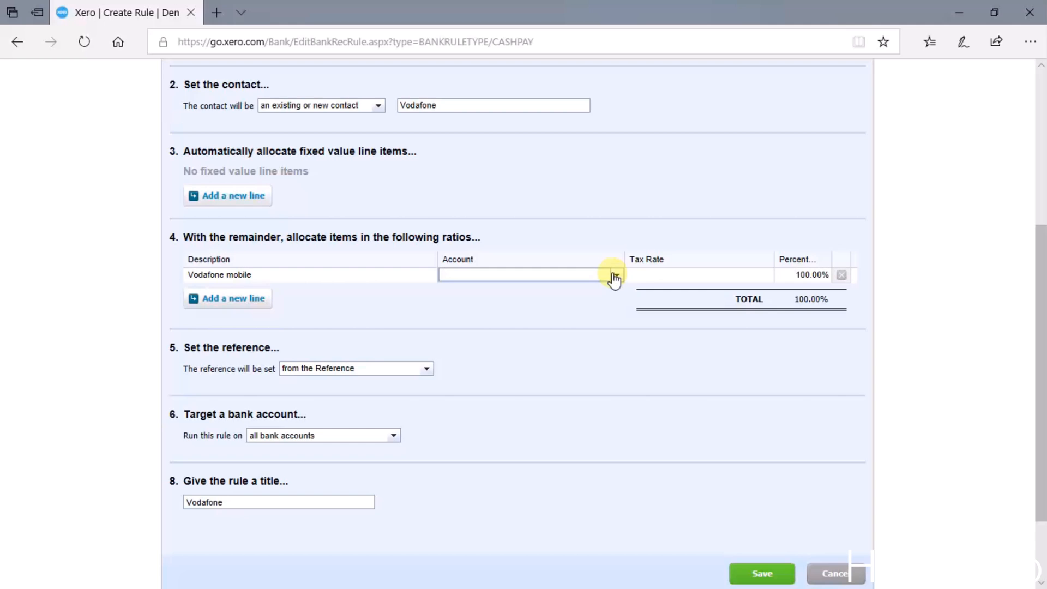
pyautogui.write('teleph')
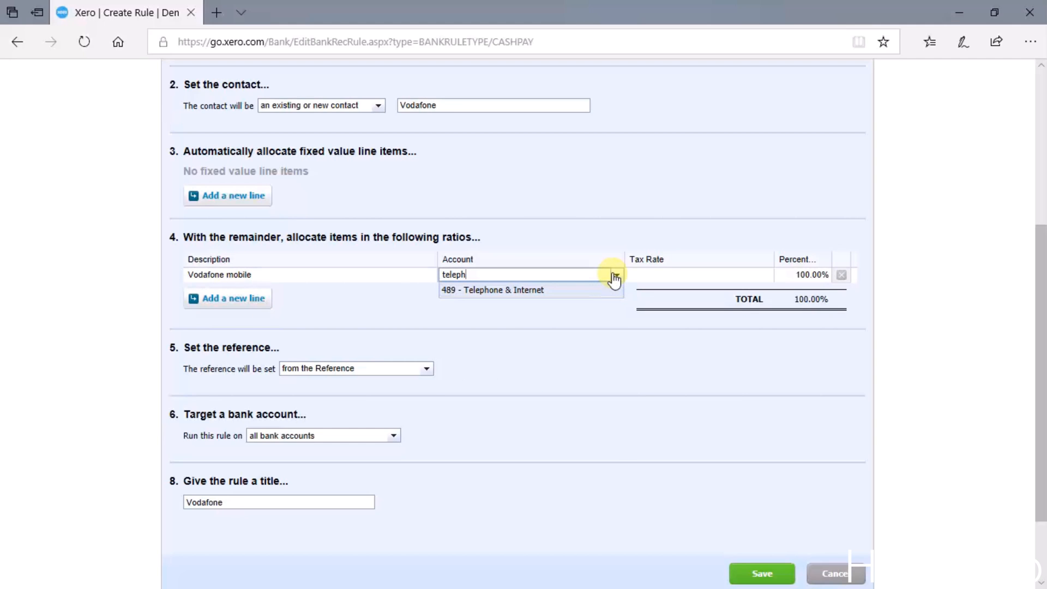
pyautogui.click(518, 292)
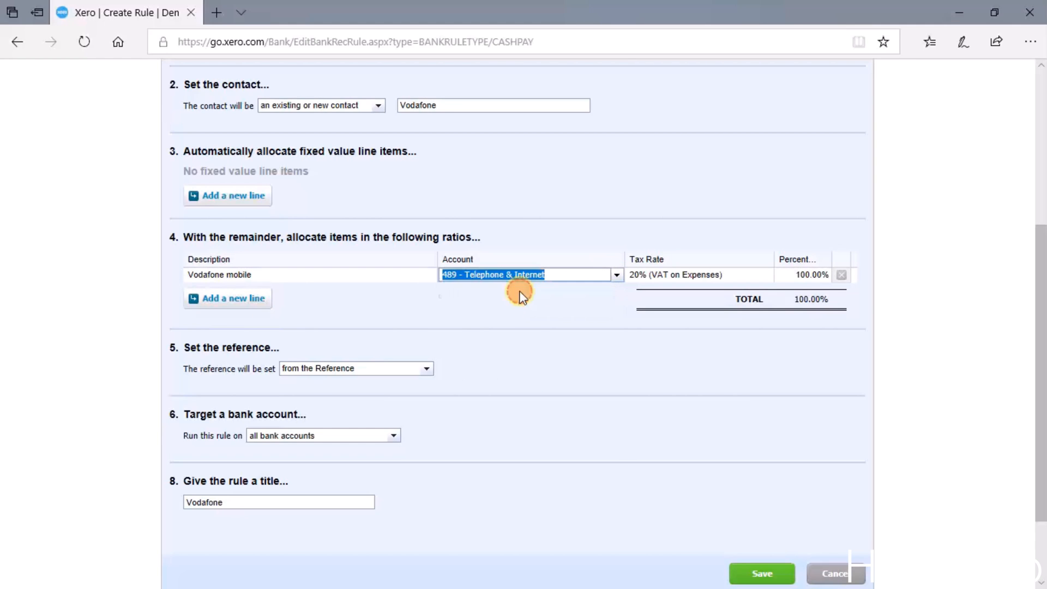
pyautogui.click(701, 279)
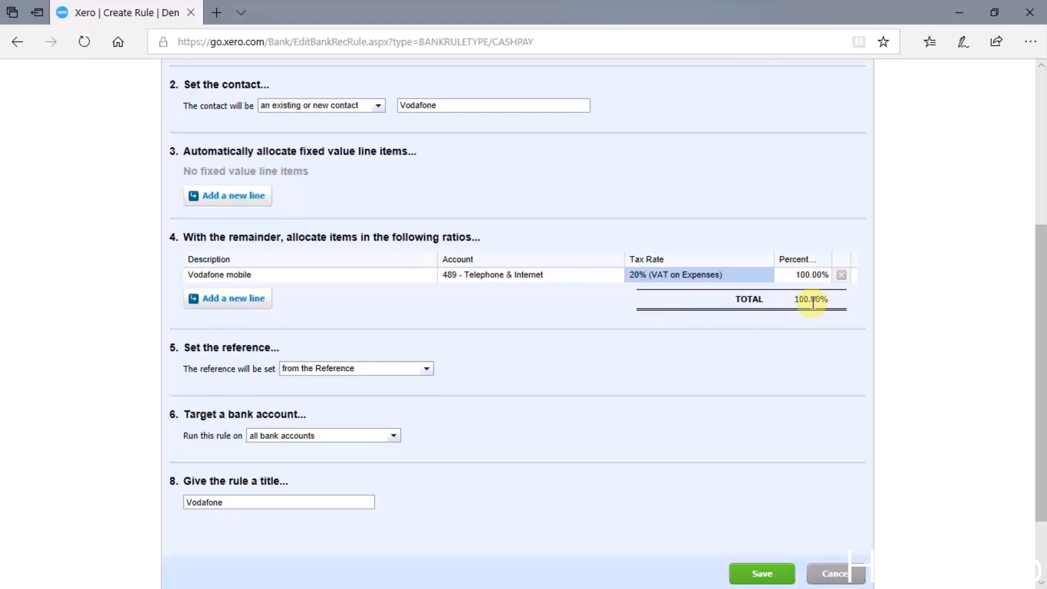
# Step: Extend the rule's title to "Vodafone > 489 Telephone (20% VAT)"
pyautogui.scroll(-2, 522, 315)
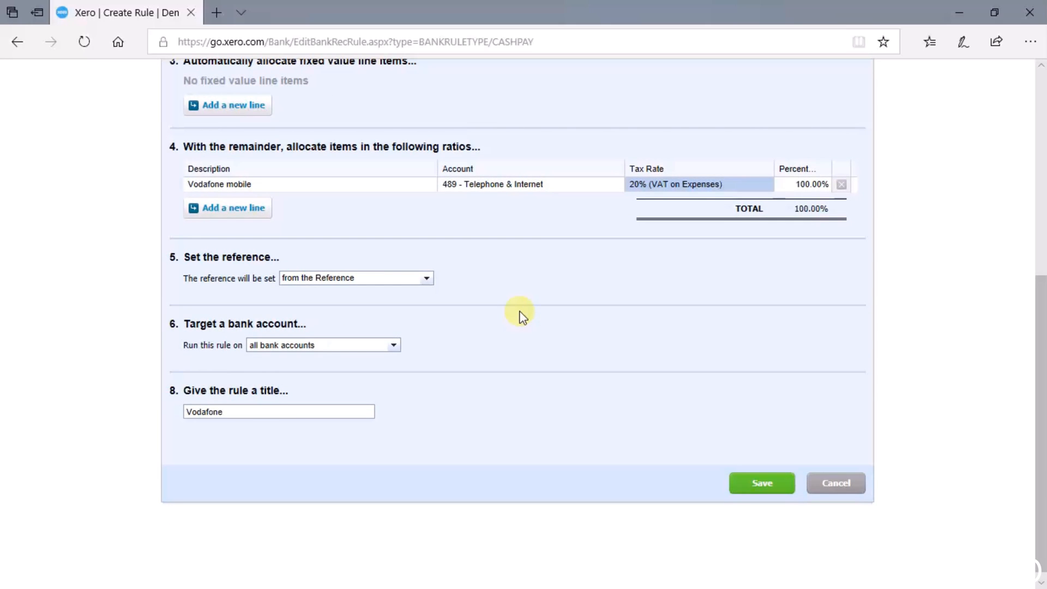
pyautogui.scroll(-1, 522, 315)
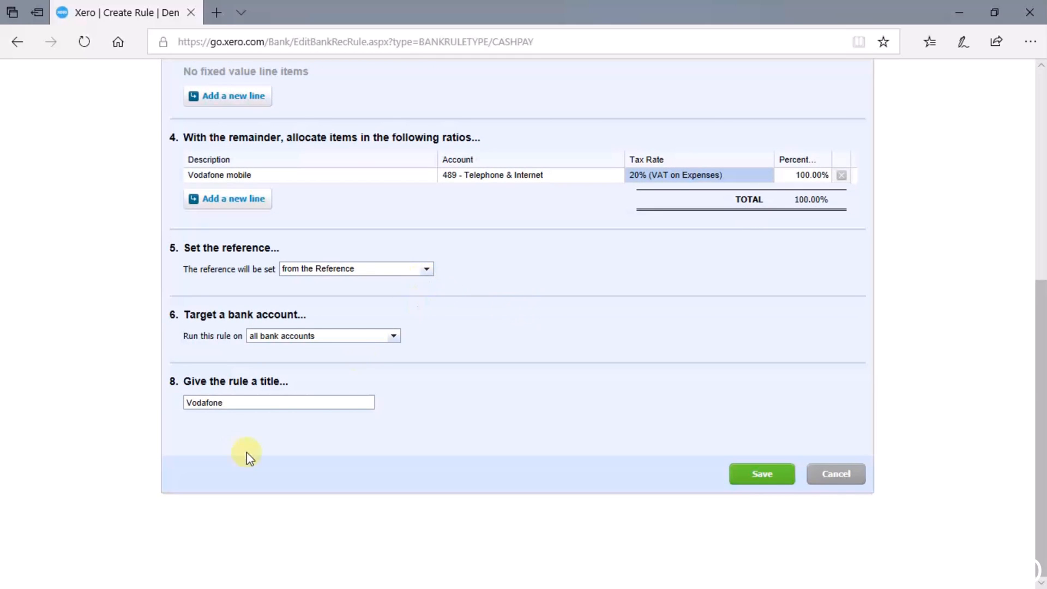
pyautogui.click(251, 404)
pyautogui.write('> 489 Telephone (20% VAT)')
# Step: Keep the rule targeting all bank accounts, review its settings and save it
pyautogui.click(395, 337)
pyautogui.click(413, 327)
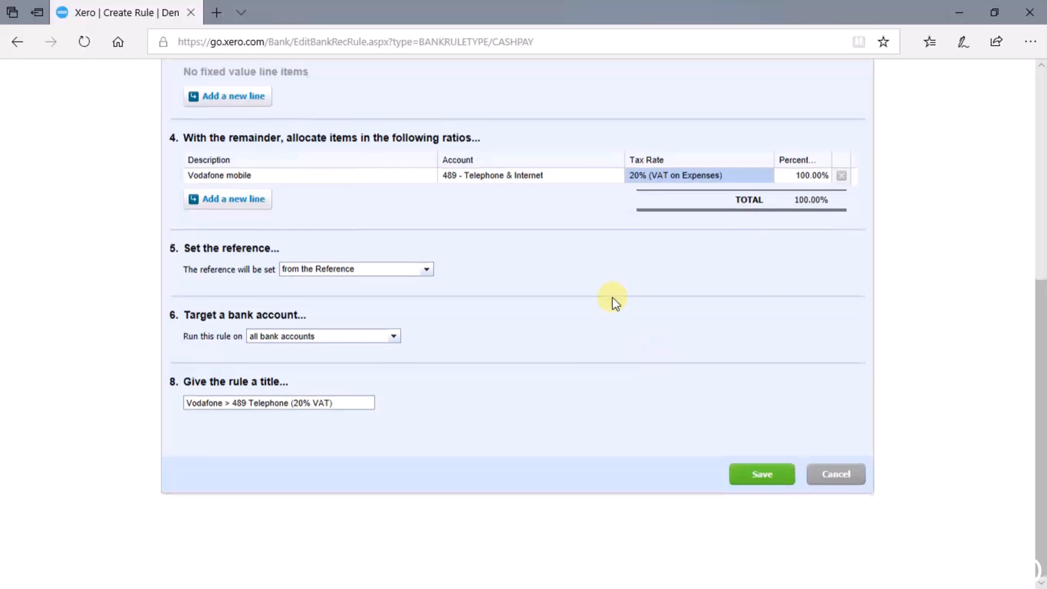
pyautogui.scroll(3, 611, 299)
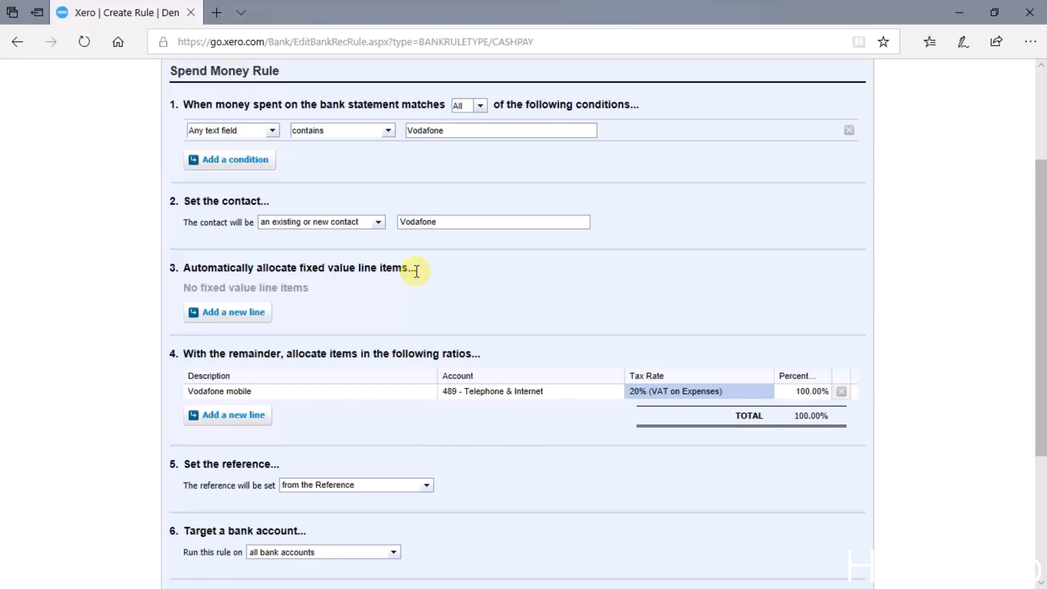
pyautogui.scroll(-4, 416, 269)
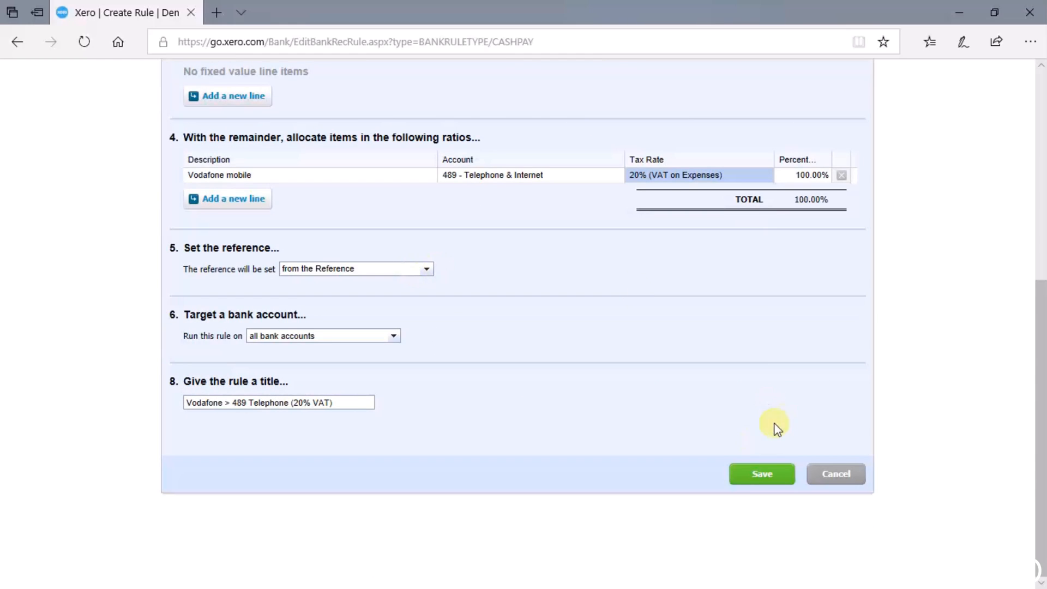
pyautogui.click(755, 478)
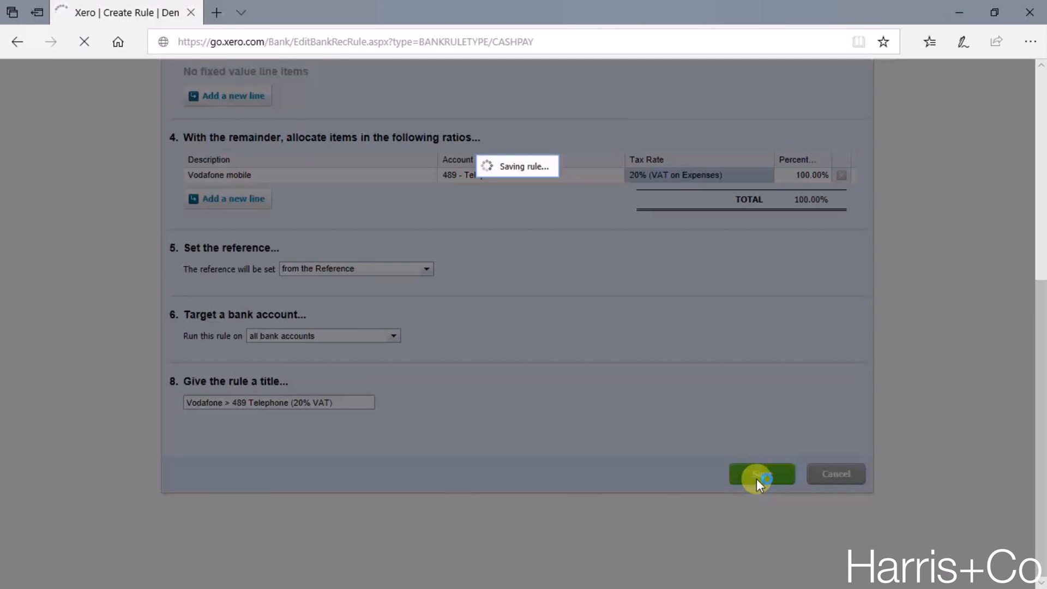